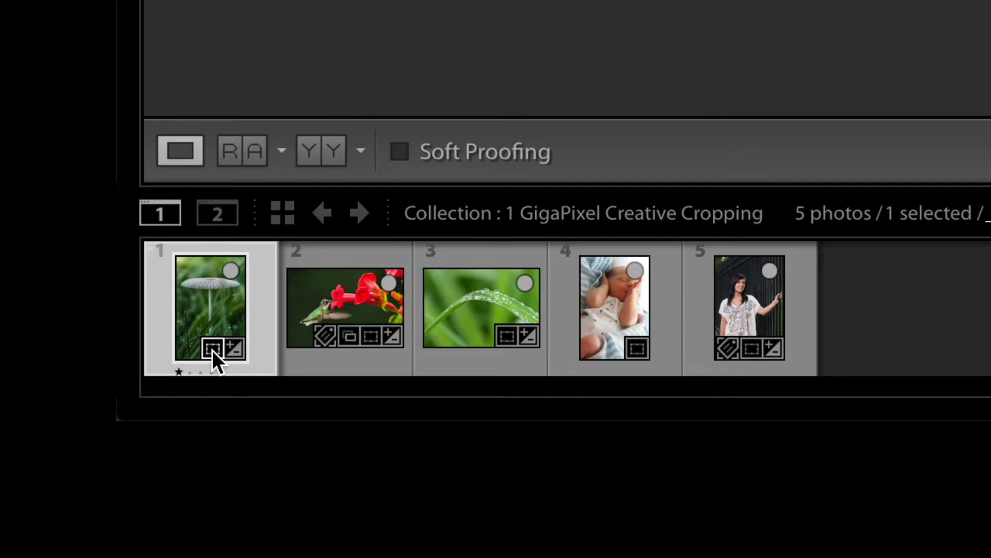
# - Show the mushroom photo's crop box over its full uncropped frame in Develop's Crop overlay
pyautogui.moveTo(212, 350)
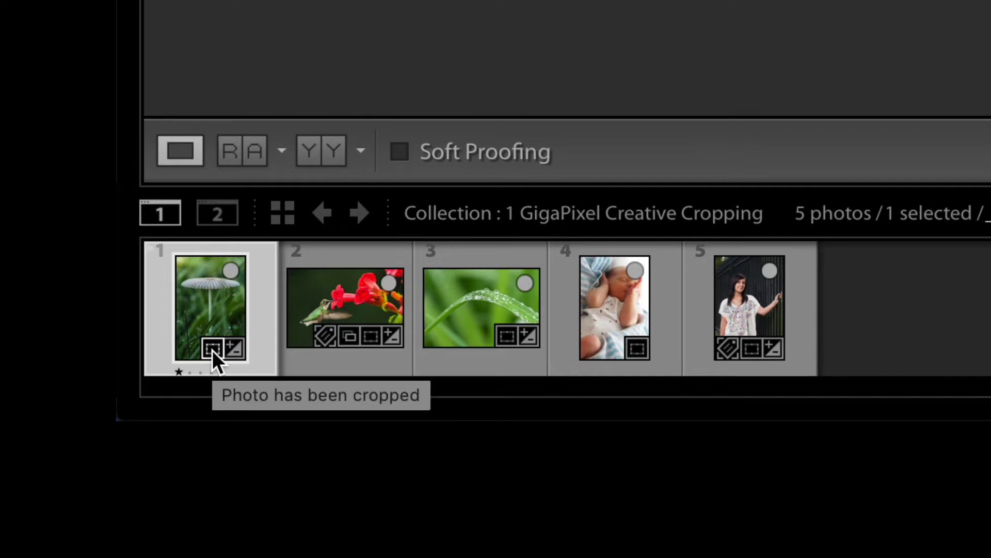
pyautogui.click(212, 350)
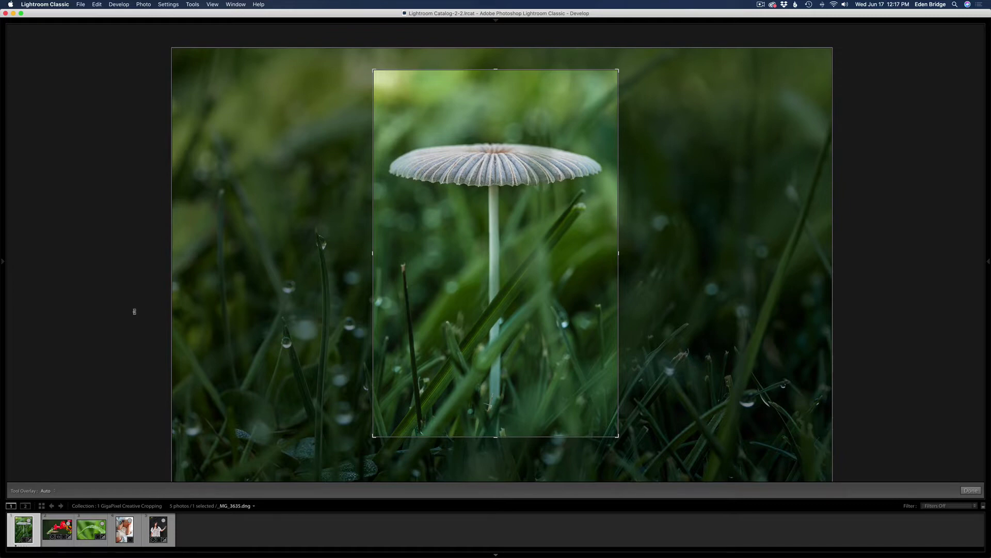
# - Inspect the hummingbird, grass, baby and portrait crops, then finish on the cropped portrait
pyautogui.click(61, 519)
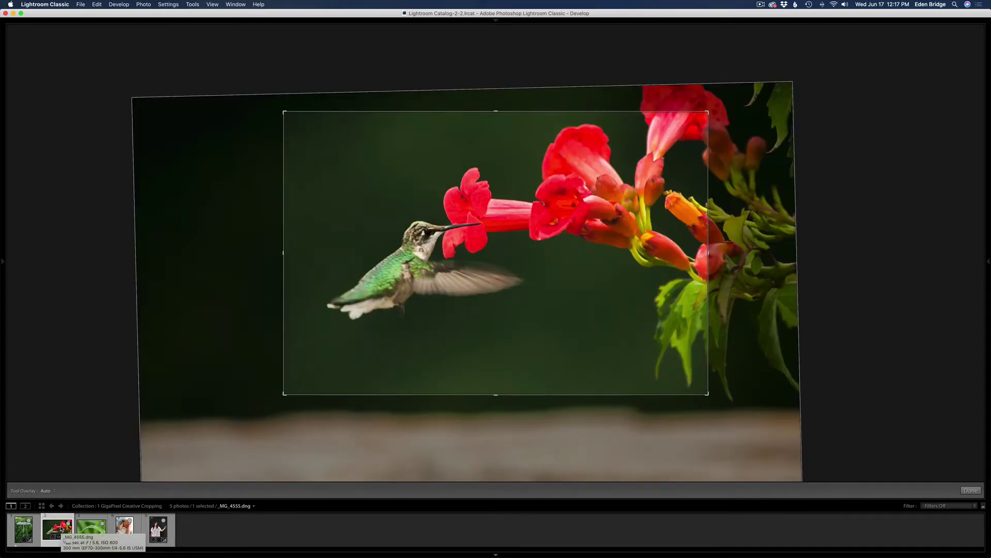
pyautogui.click(91, 528)
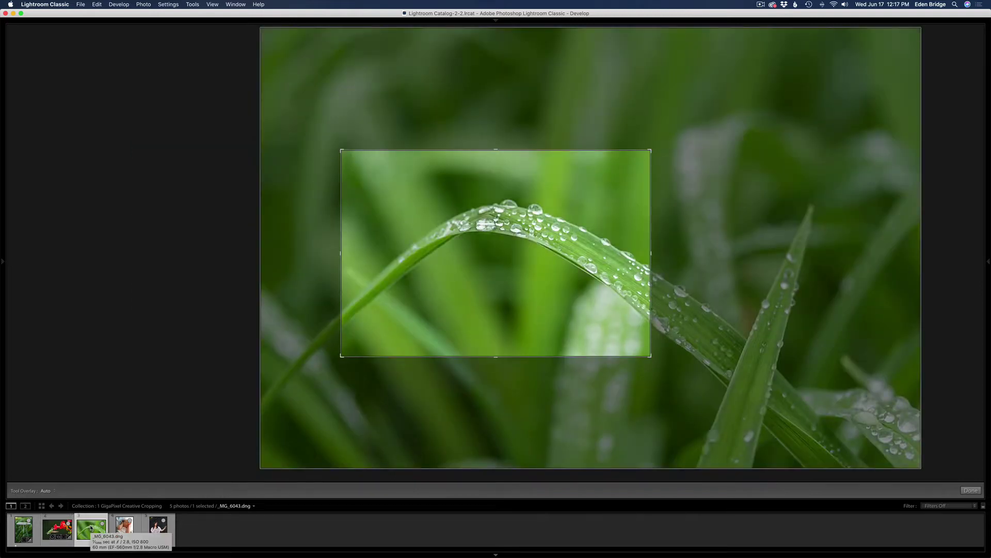
pyautogui.click(124, 527)
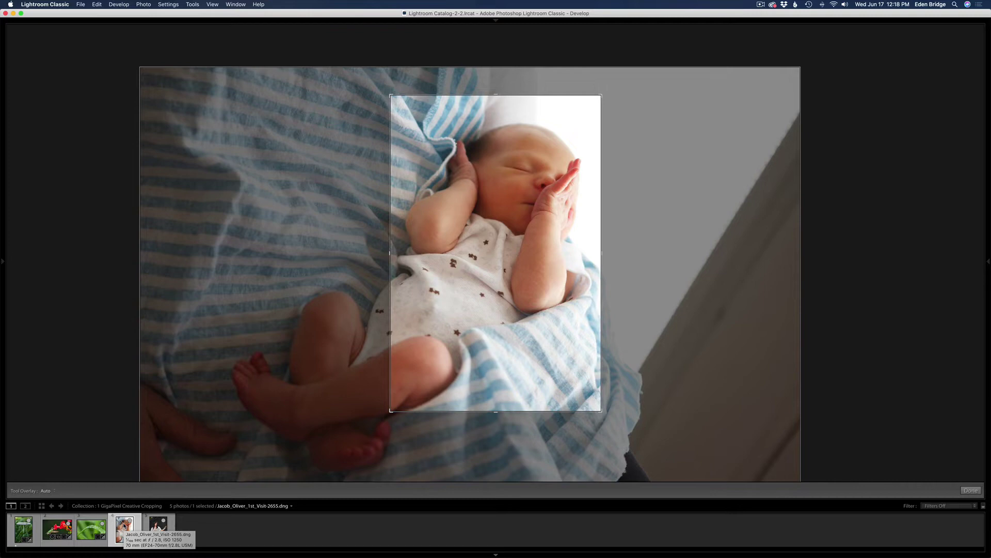
pyautogui.click(162, 530)
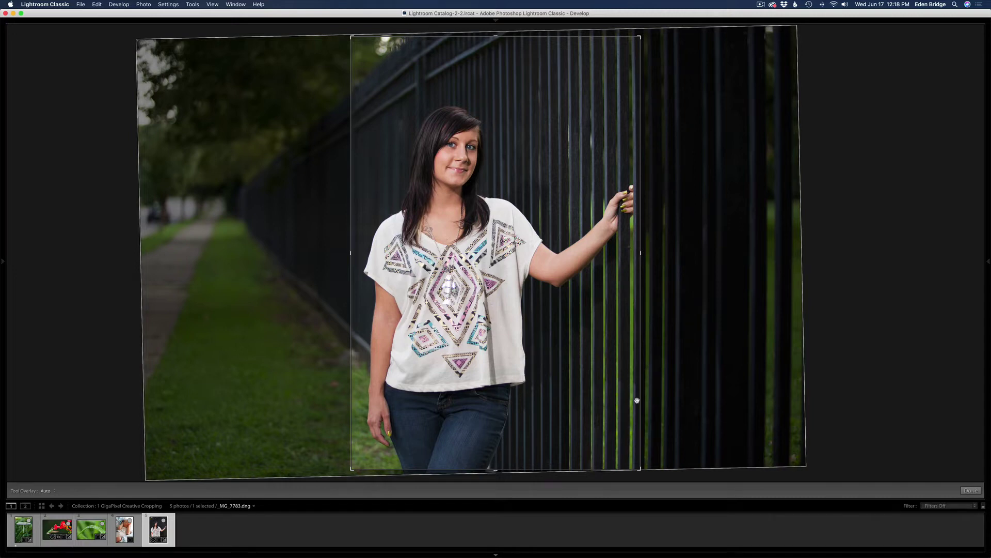
pyautogui.click(970, 490)
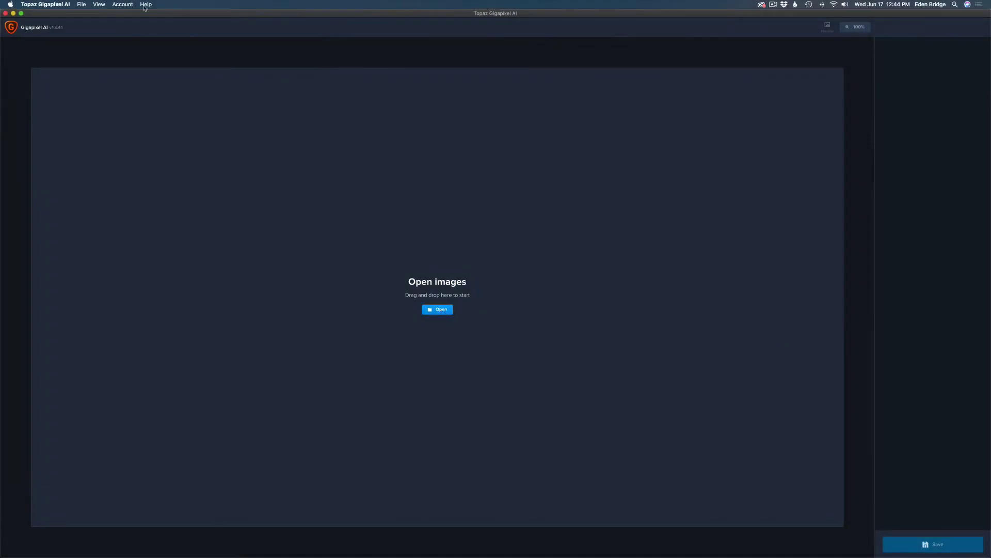
pyautogui.click(81, 4)
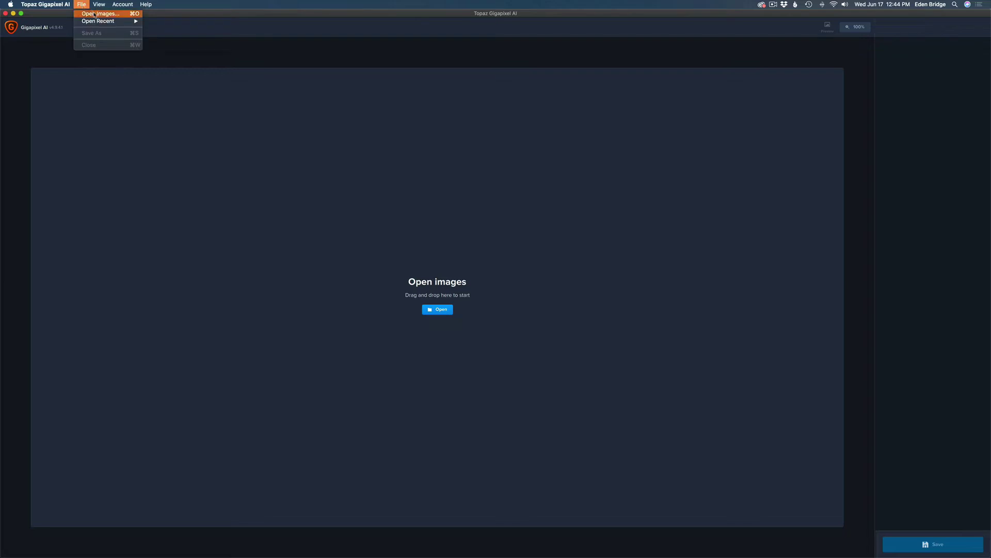
pyautogui.click(511, 215)
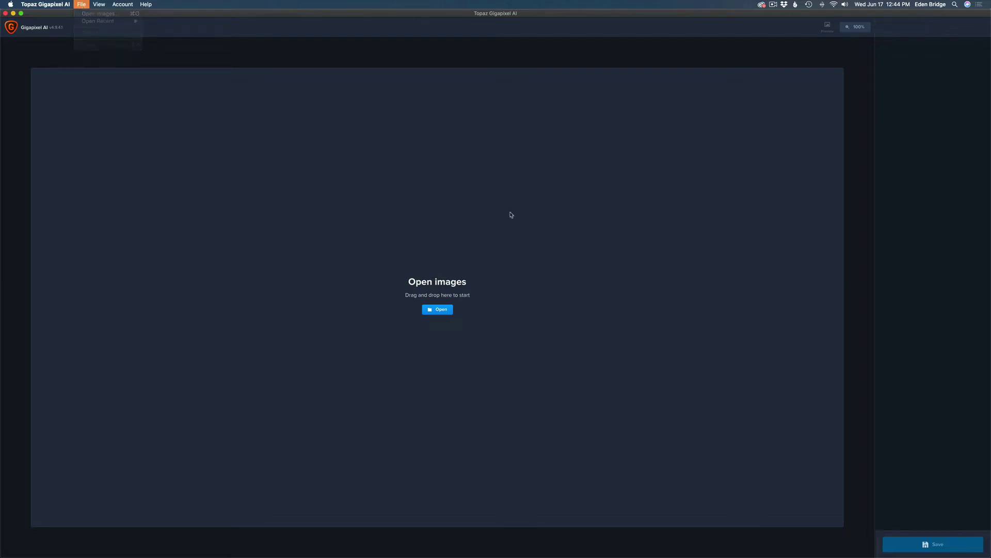
# - Load the five cropped TIFFs from Cropped Images for upsize into Gigapixel AI
pyautogui.click(441, 310)
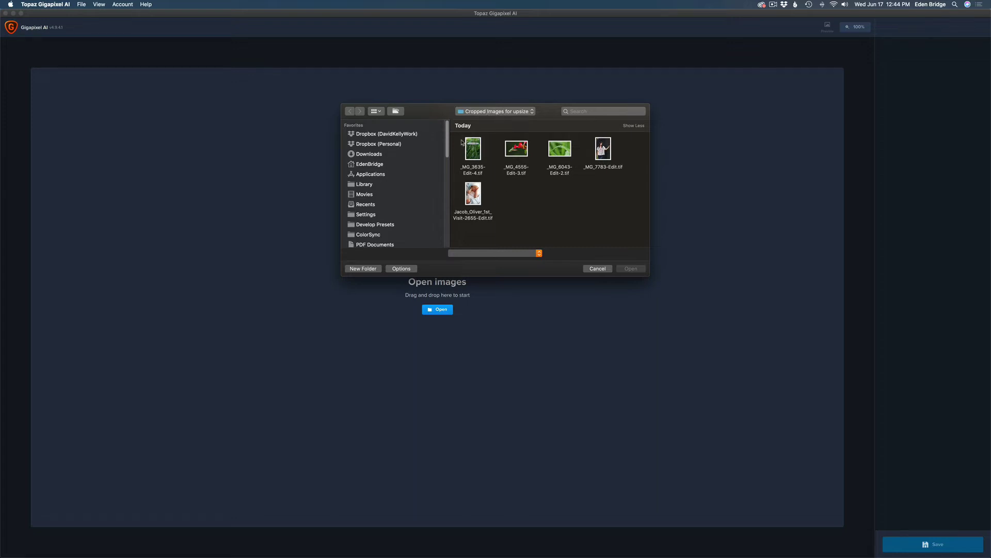
pyautogui.moveTo(461, 141); pyautogui.dragTo(619, 223)
pyautogui.click(631, 269)
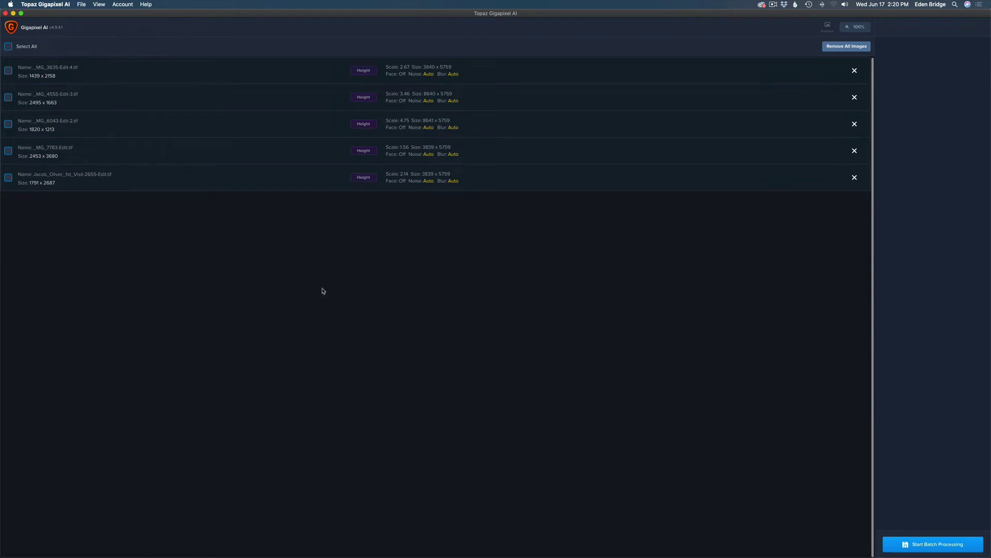
# - Select the mushroom image and pan its comparison preview onto the mushroom cap
pyautogui.click(230, 76)
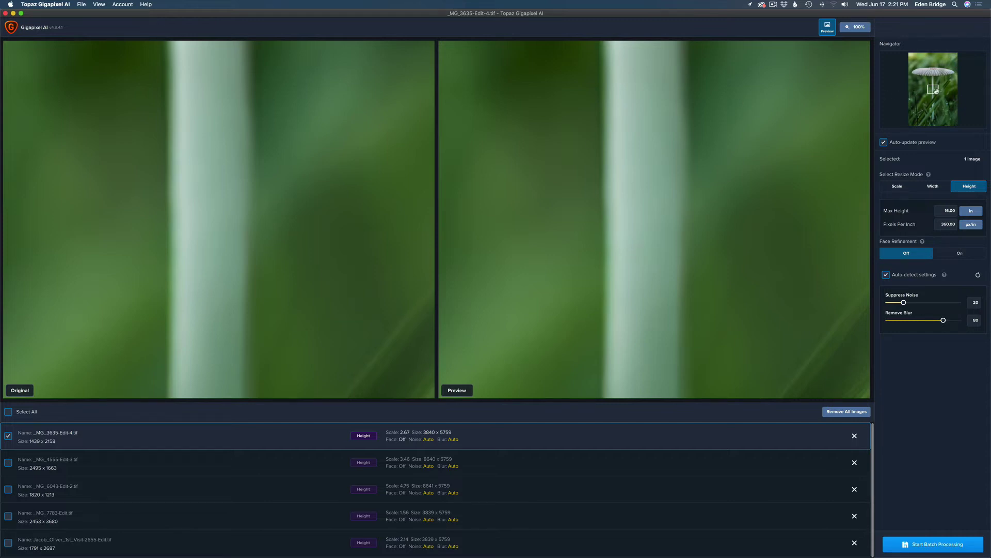
pyautogui.moveTo(933, 89); pyautogui.dragTo(933, 76)
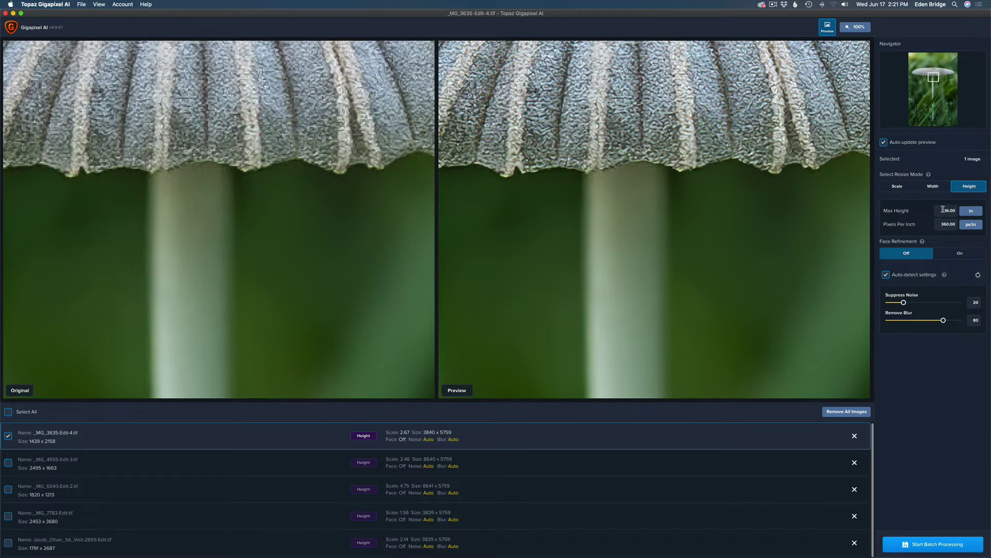
# - Change the mushroom image's Max Height from 16.00 to 24 in, giving 5761 x 8640
pyautogui.moveTo(942, 209); pyautogui.dragTo(960, 211)
pyautogui.write('24')
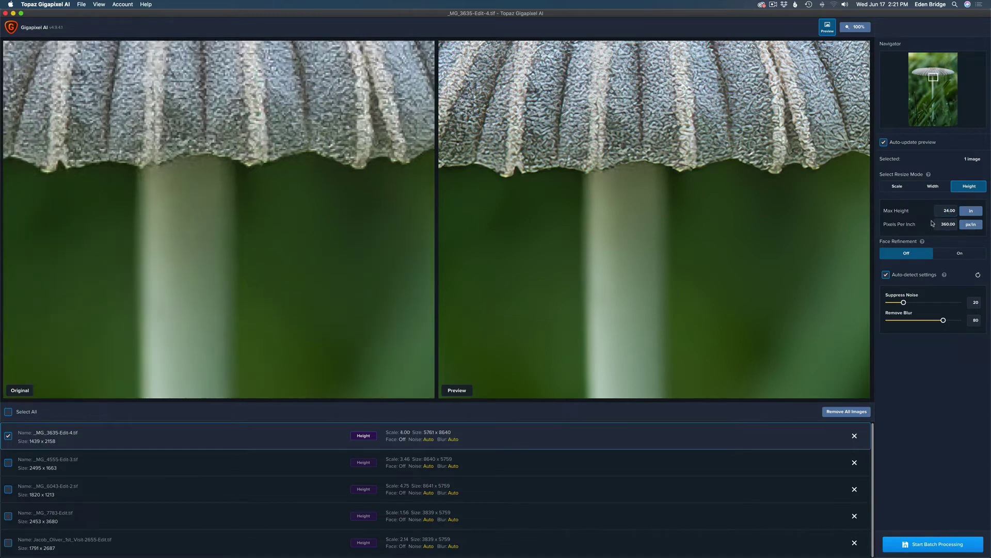
pyautogui.press('Return')
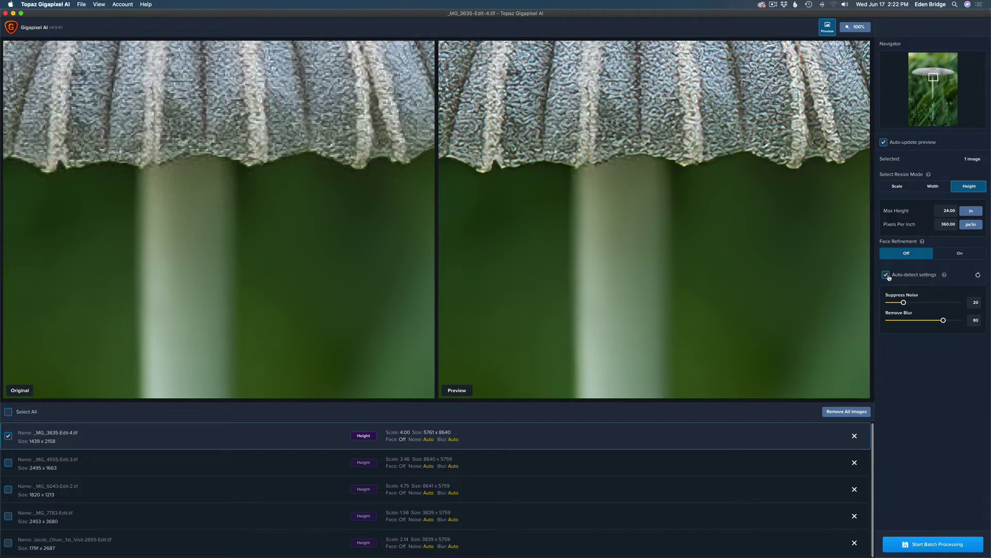
# - Resize _MG_4555-Edit-3.tif by width to 24 in, scaling 3.46× to 8640 x 5759
pyautogui.click(169, 466)
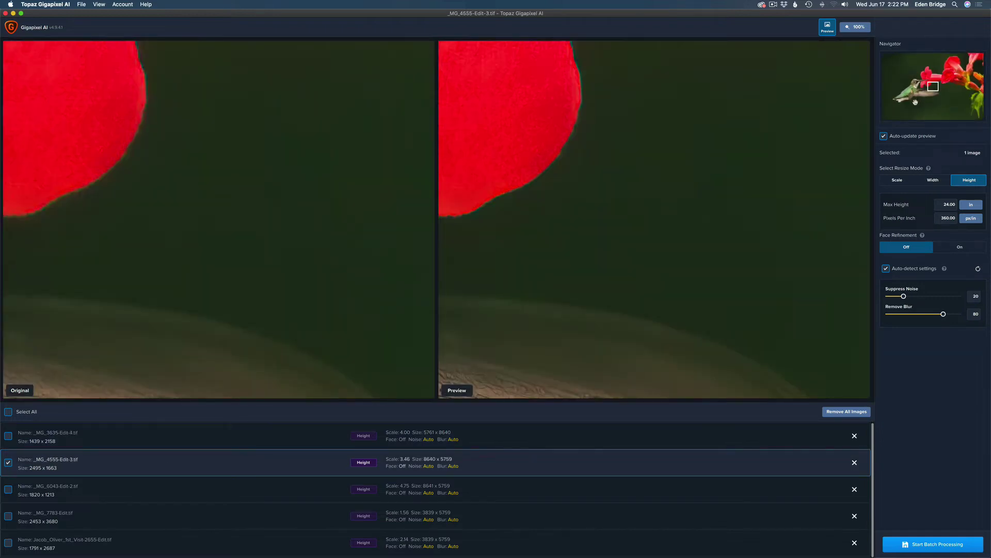
pyautogui.click(936, 182)
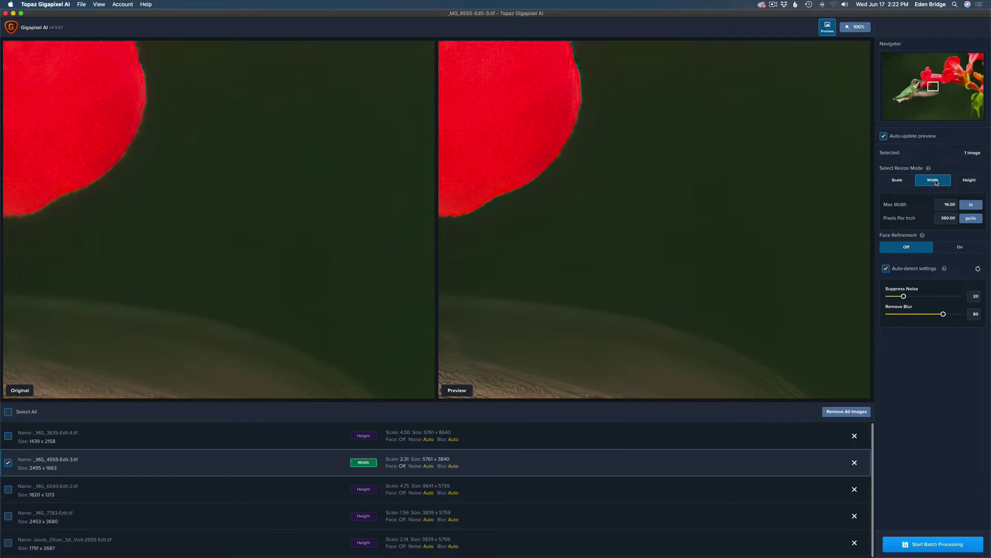
pyautogui.click(957, 204)
pyautogui.write('24')
pyautogui.press('Return')
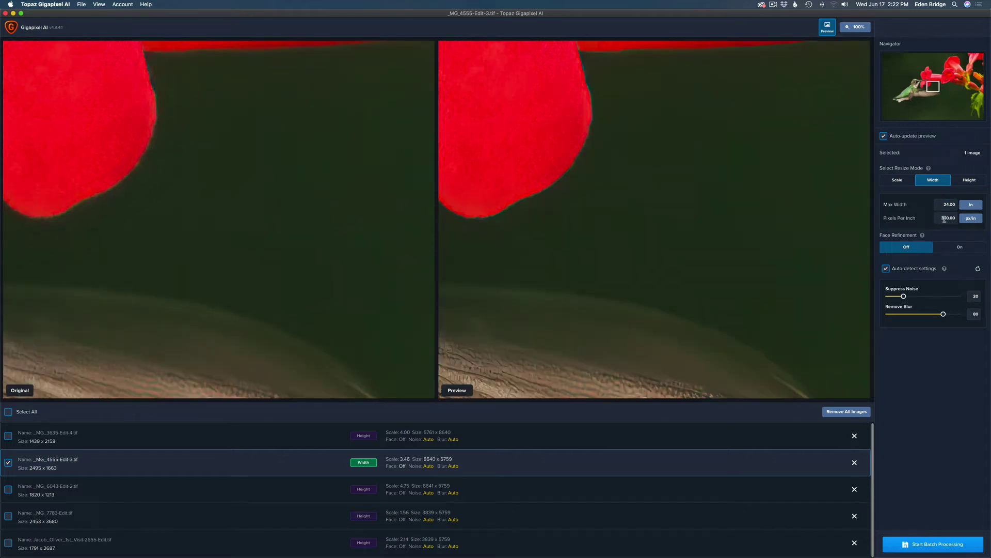
# - Resize _MG_6043-Edit-2.tif by width to 24 in, scaling 4.75× to 8640 x 5758
pyautogui.click(315, 491)
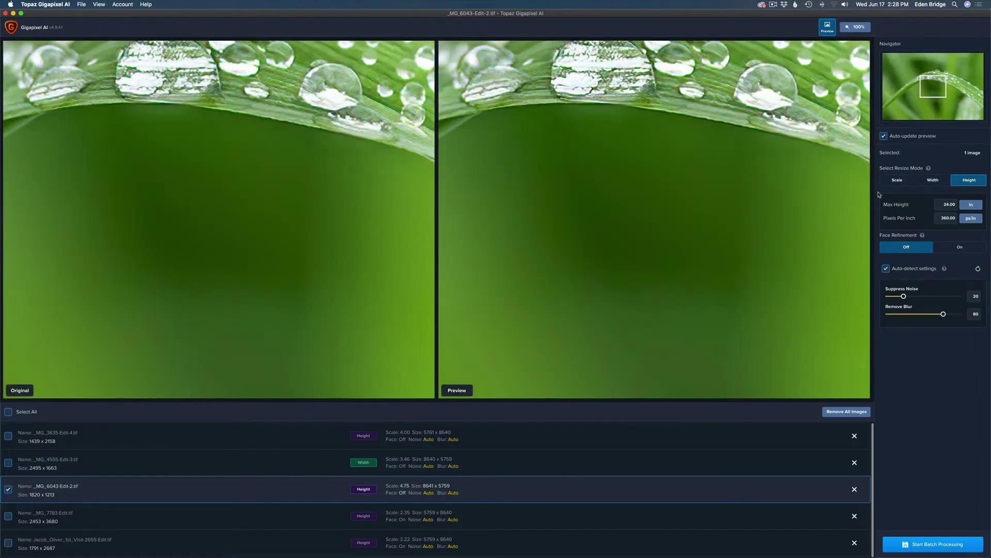
pyautogui.click(931, 181)
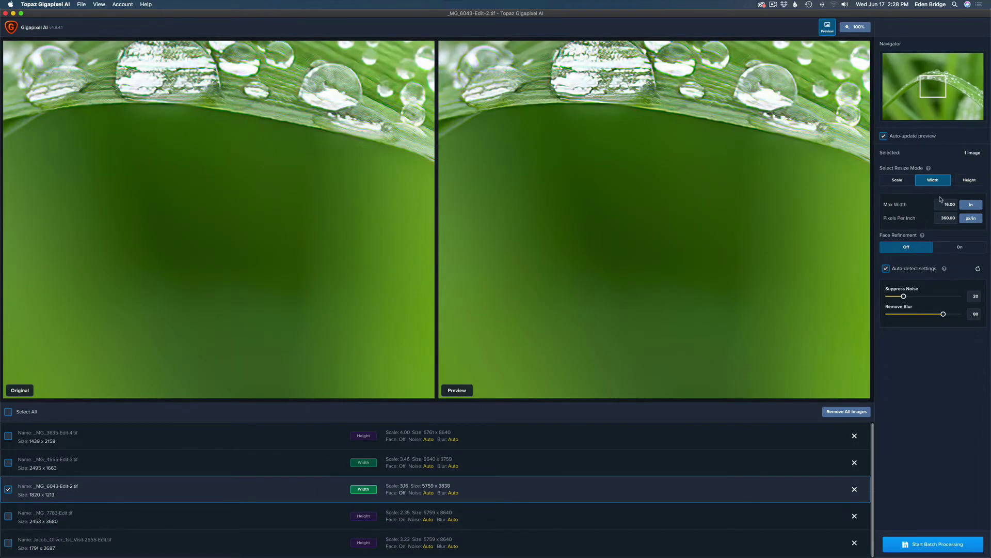
pyautogui.moveTo(940, 203); pyautogui.dragTo(954, 203)
pyautogui.press('BackSpace')
pyautogui.press('Return')
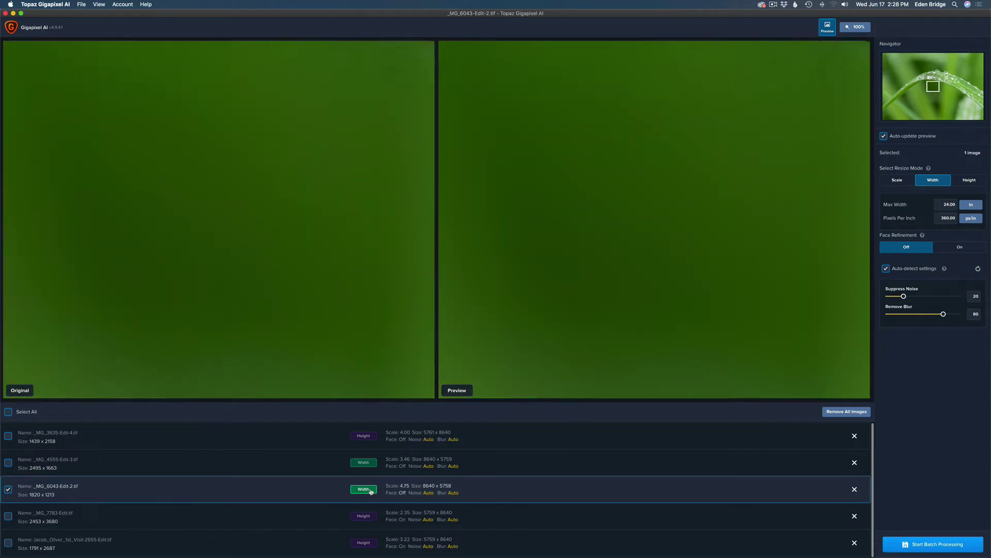
# - Resize portrait _MG_7783-Edit.tif by height to 24 in, scaling 2.35× to 5759 x 8640
pyautogui.click(336, 515)
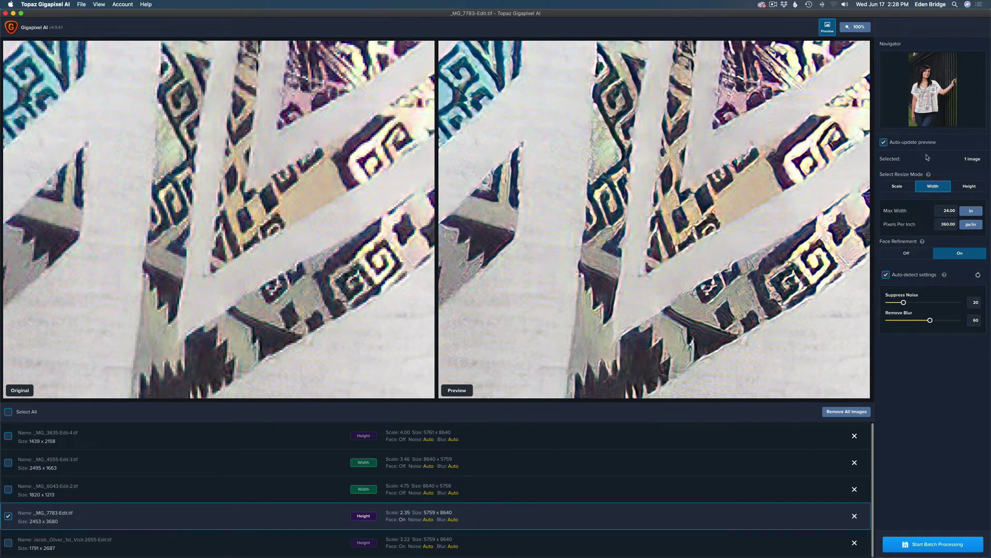
pyautogui.click(971, 187)
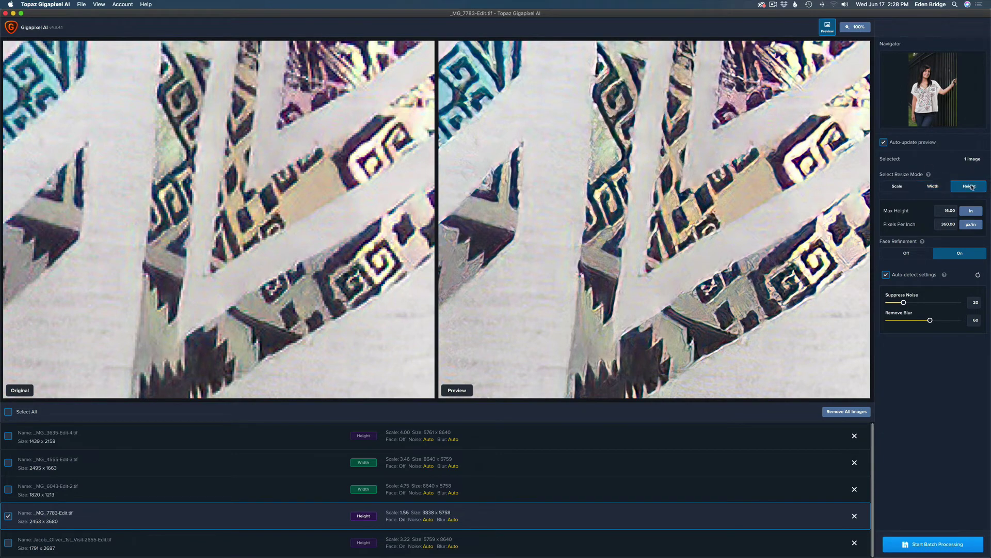
pyautogui.doubleClick(949, 210)
pyautogui.write('24')
pyautogui.press('Return')
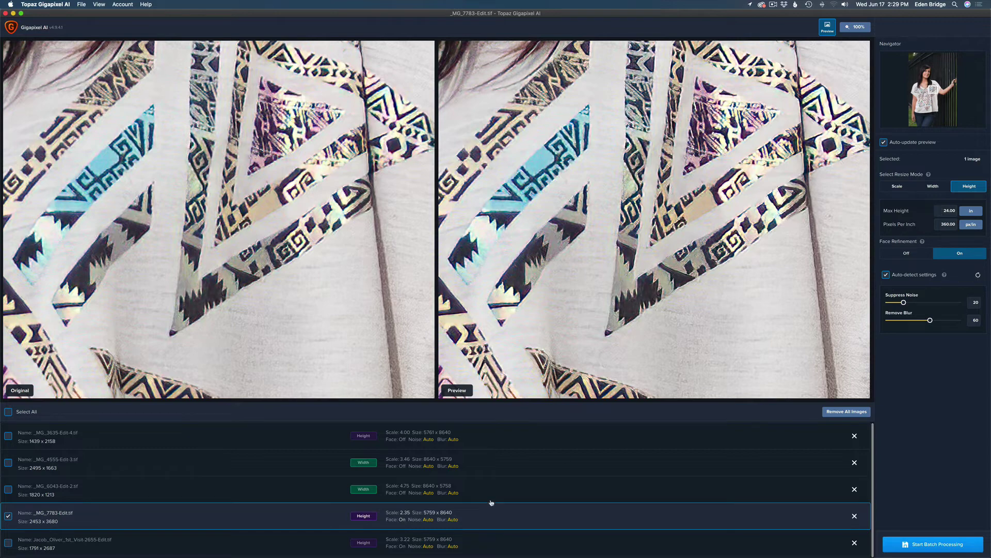
# - Select the newborn photo to confirm its 24 in height, 3.22× upscale to 5759 x 8640
pyautogui.click(321, 544)
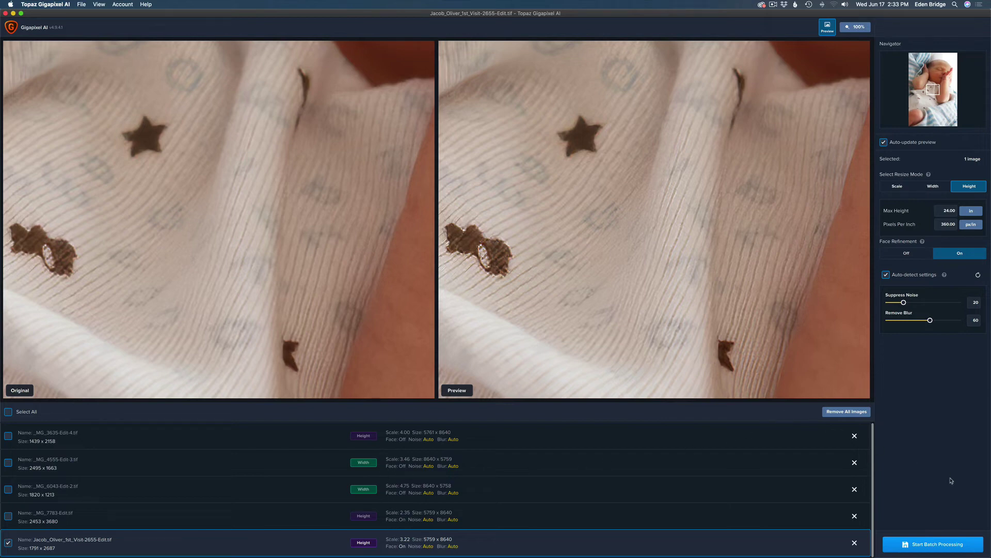
# - Open Start Batch Processing and keep Preserve source format as the output image format
pyautogui.click(946, 547)
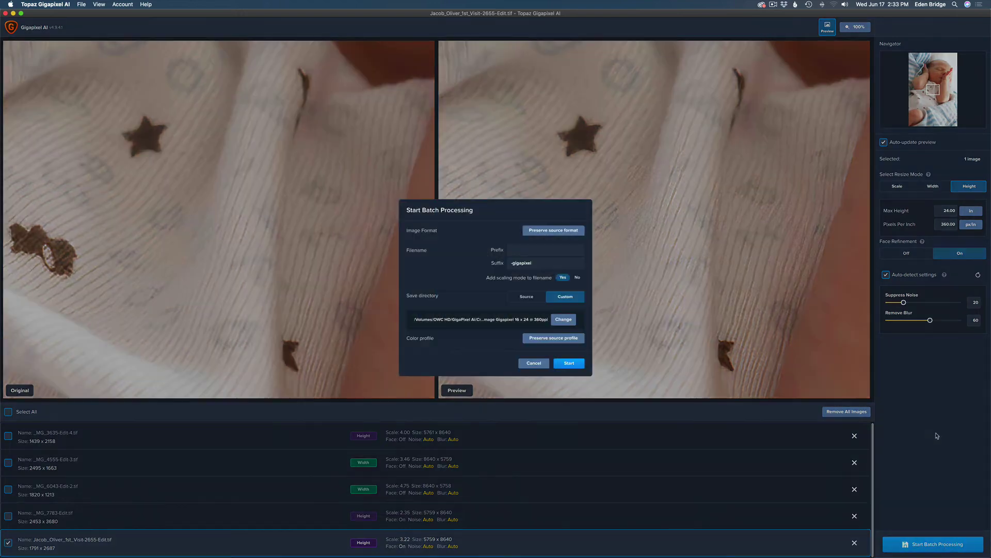
pyautogui.click(546, 232)
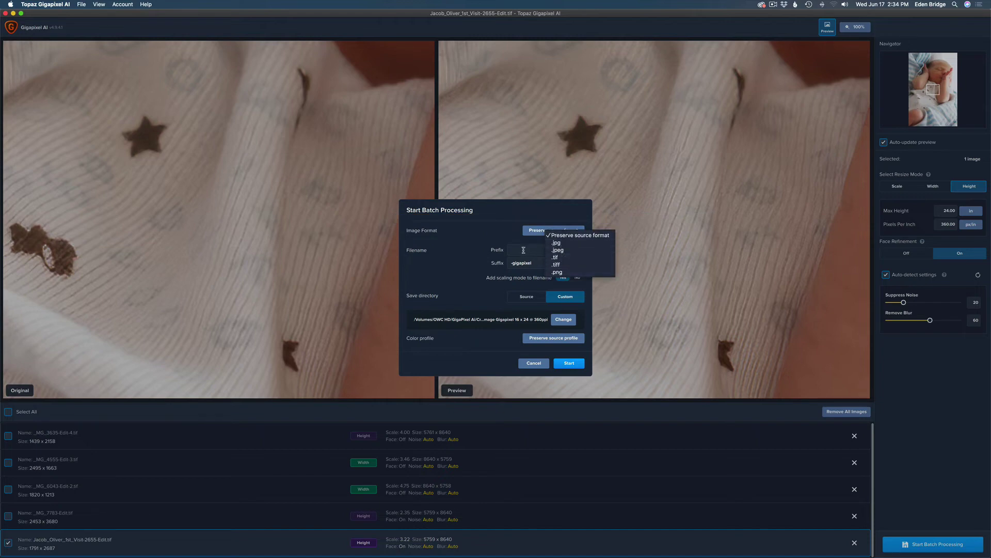
pyautogui.click(475, 232)
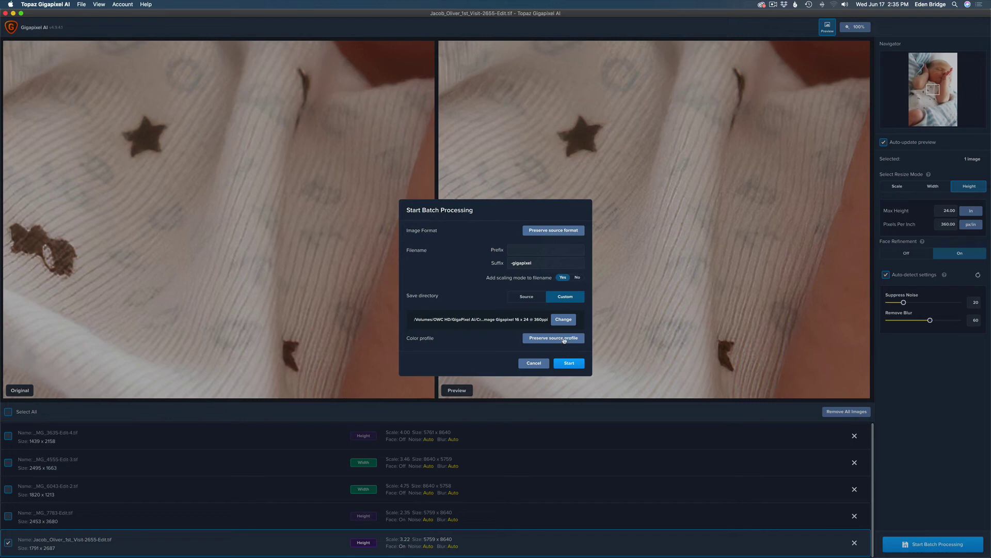
# - Set the output colour profile to Preserve source profile for the five-photo batch
pyautogui.click(564, 340)
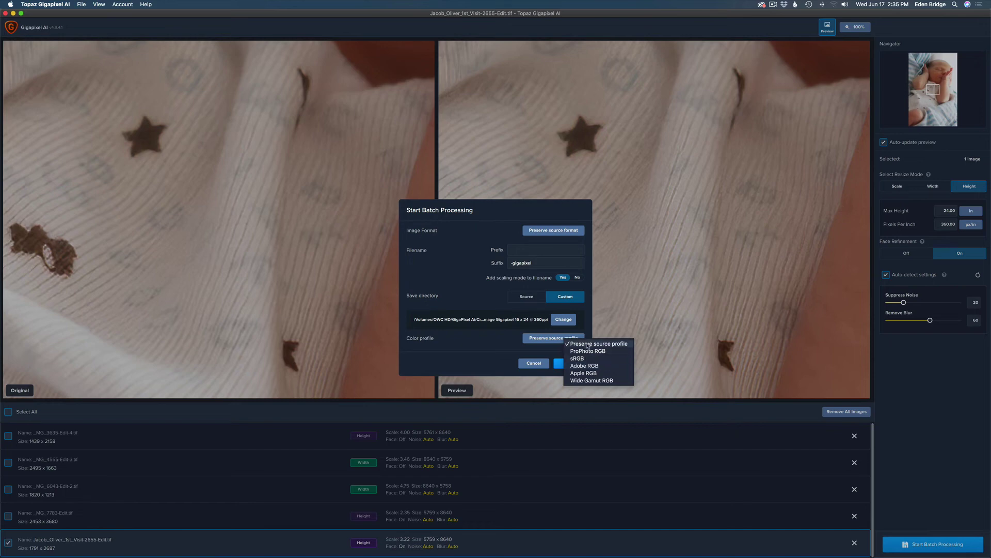
pyautogui.click(490, 340)
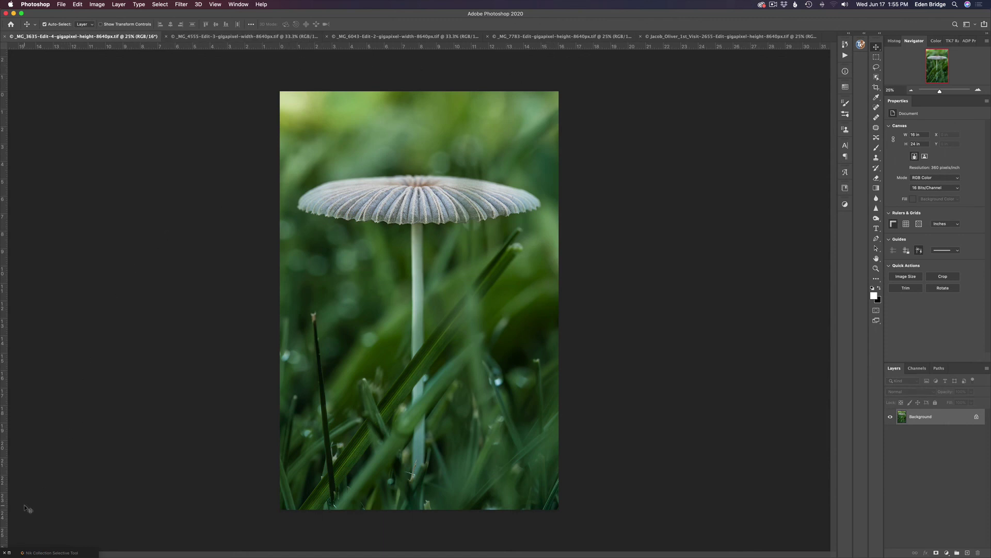
# - Review the upscaled hummingbird, water-drop leaf, fence portrait and sleeping newborn tabs in Photoshop
pyautogui.click(227, 37)
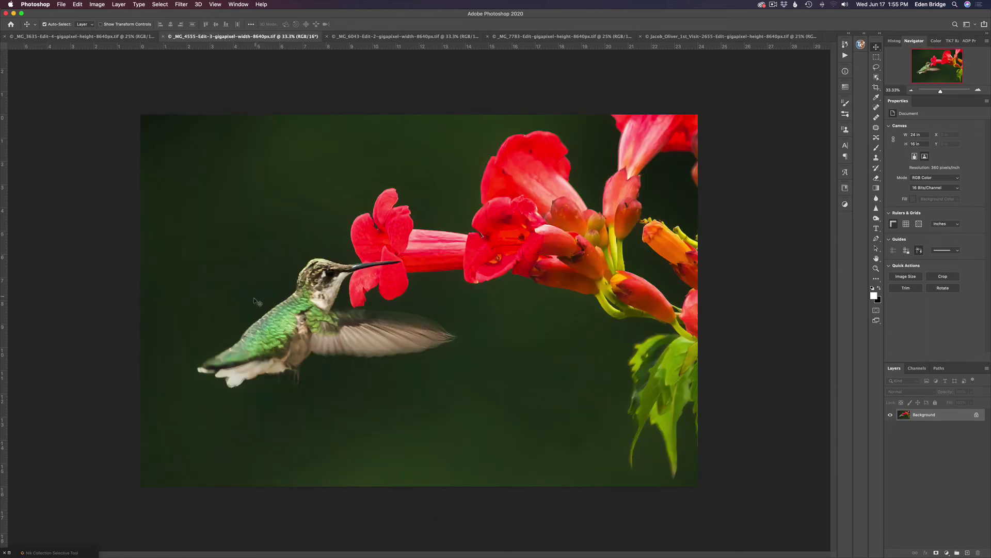
pyautogui.click(411, 37)
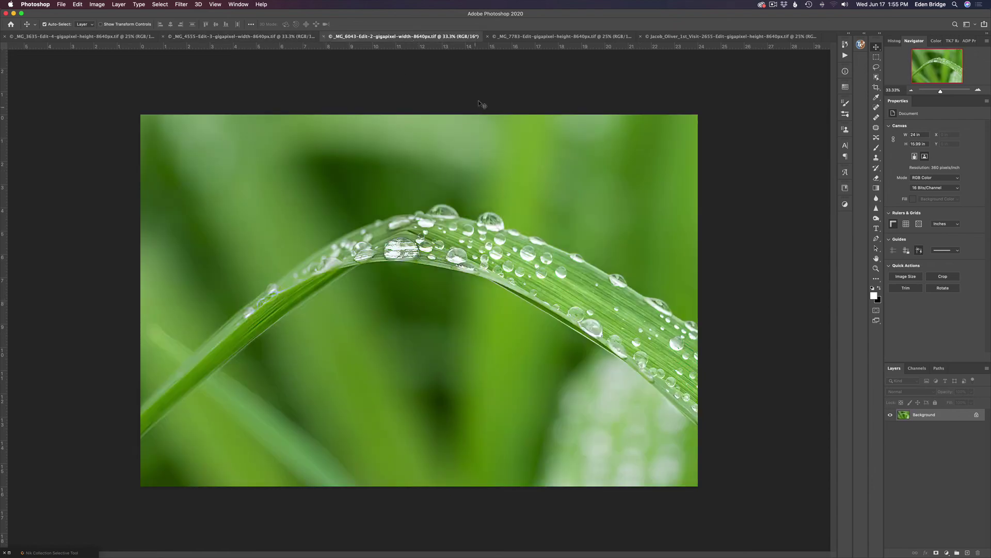
pyautogui.click(539, 37)
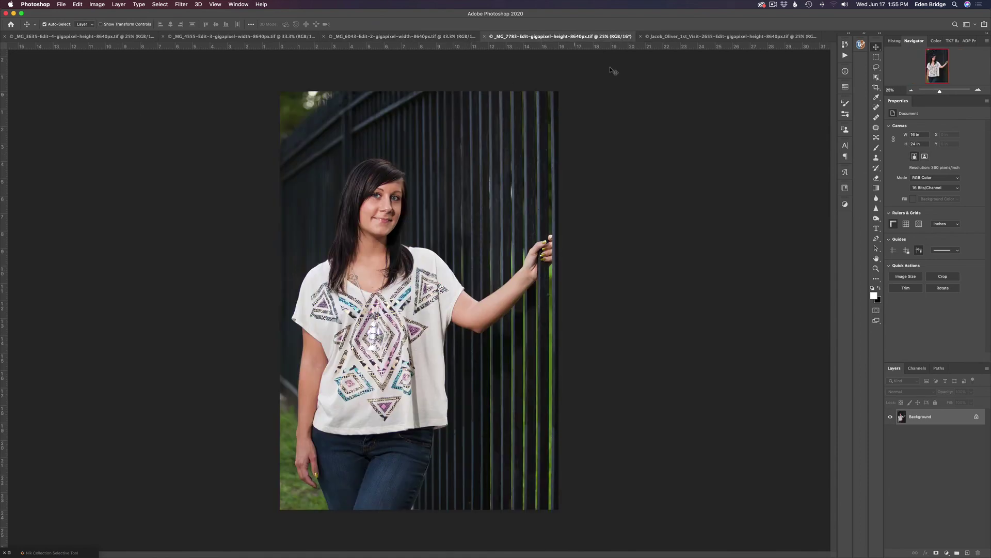
pyautogui.click(703, 36)
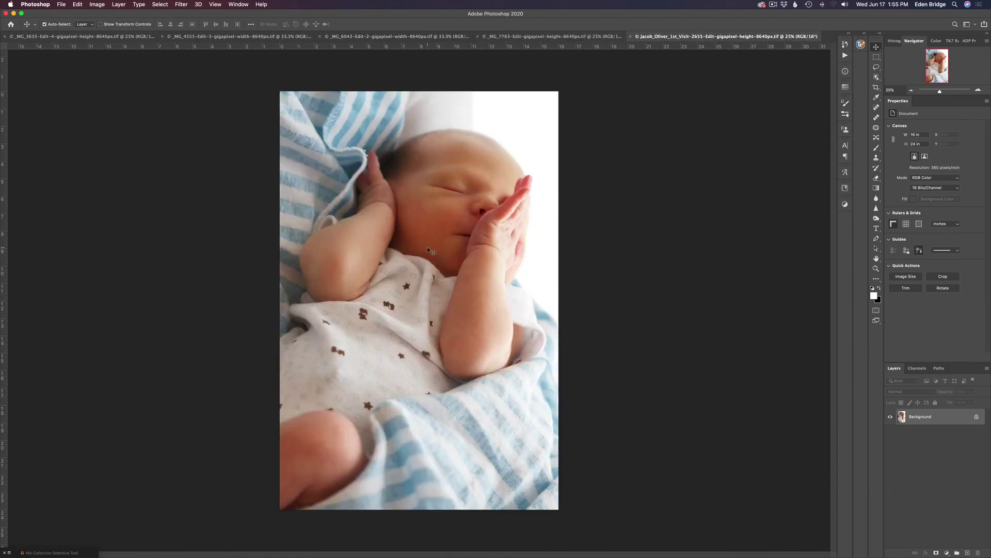